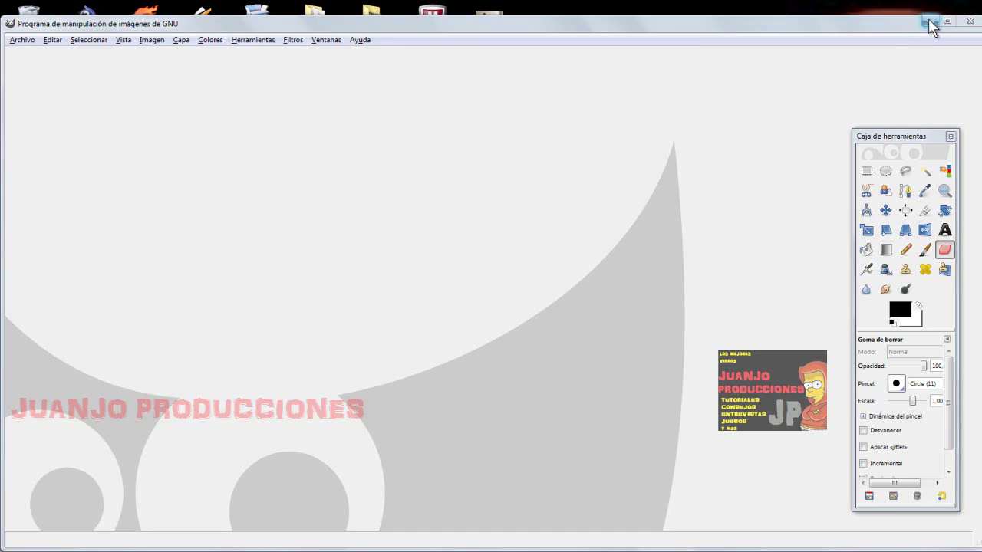
Step: Minimize the empty GIMP window once it has finished starting up
{"action": "left_click", "coordinate": [925, 20]}
Step: Bring the Notepad notes forward and highlight the intro line and the step-1 text
{"action": "left_click", "coordinate": [282, 539]}
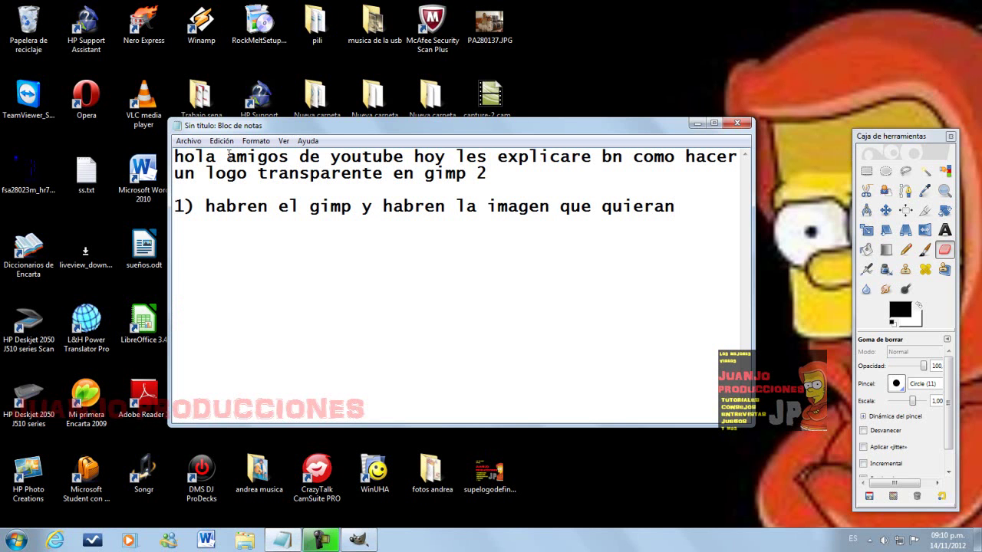
{"action": "mouse_move", "coordinate": [185, 160]}
{"action": "left_mouse_down"}
{"action": "mouse_move", "coordinate": [719, 159]}
{"action": "mouse_move", "coordinate": [506, 175]}
{"action": "left_mouse_up"}
{"action": "left_click_drag", "start_coordinate": [175, 205], "coordinate": [678, 208]}
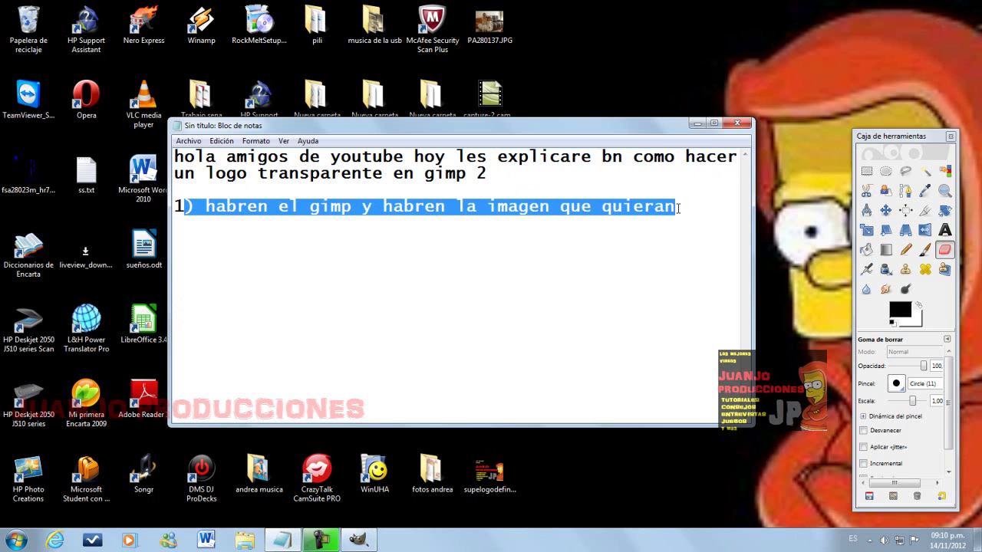
Step: Open imagesCAFIIW9A.jpg from the IMAGENES folder in GIMP
{"action": "left_click", "coordinate": [697, 123]}
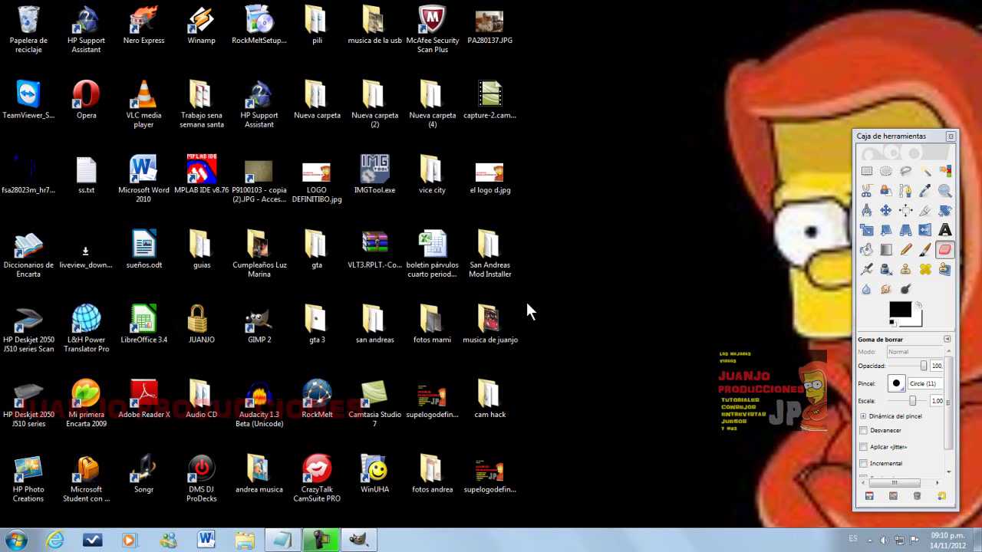
{"action": "left_click", "coordinate": [358, 540]}
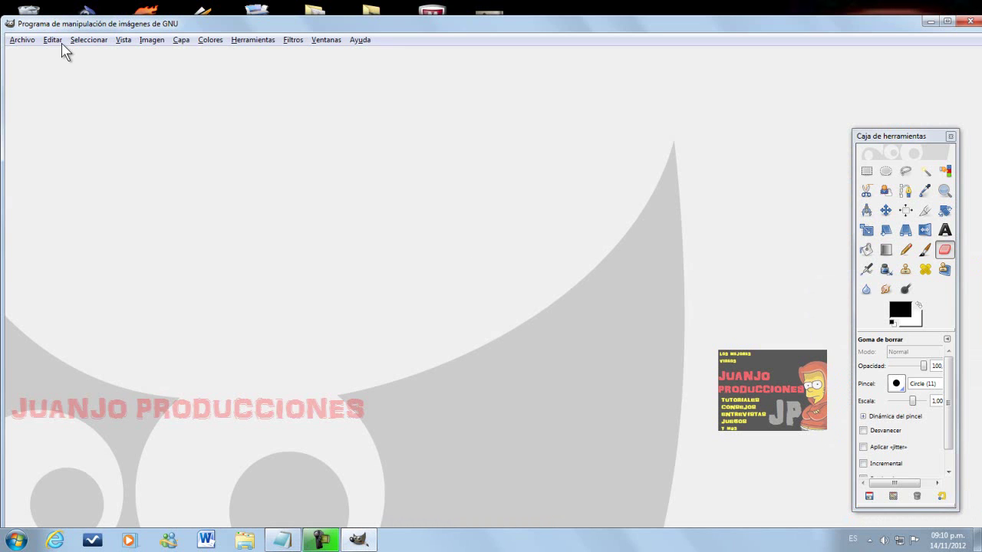
{"action": "left_click", "coordinate": [22, 39]}
{"action": "left_click", "coordinate": [39, 80]}
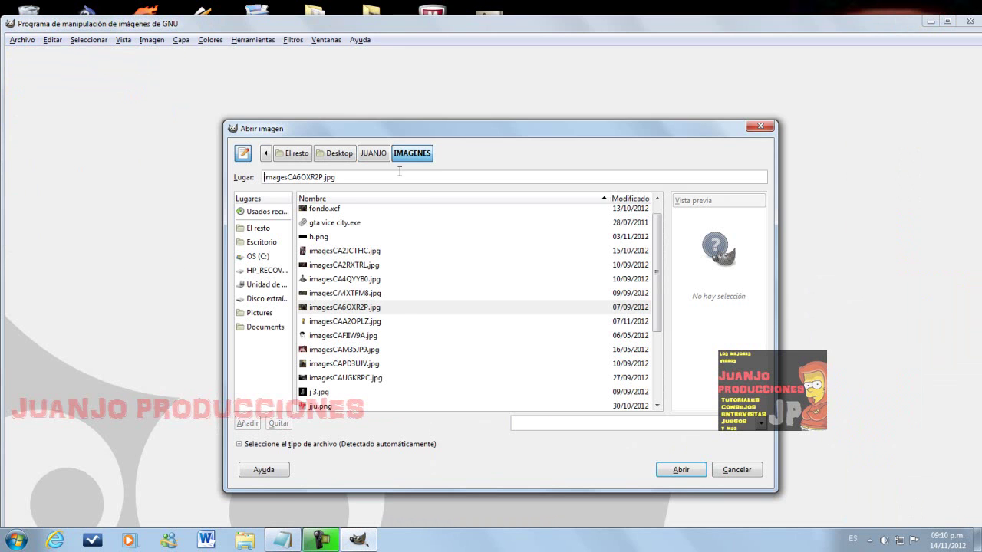
{"action": "left_click", "coordinate": [337, 335]}
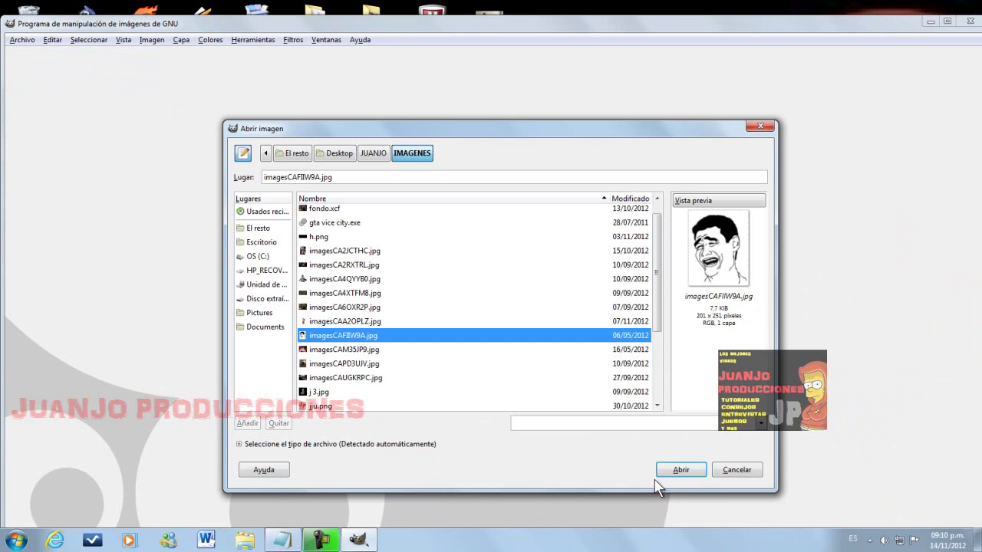
{"action": "left_click", "coordinate": [681, 474]}
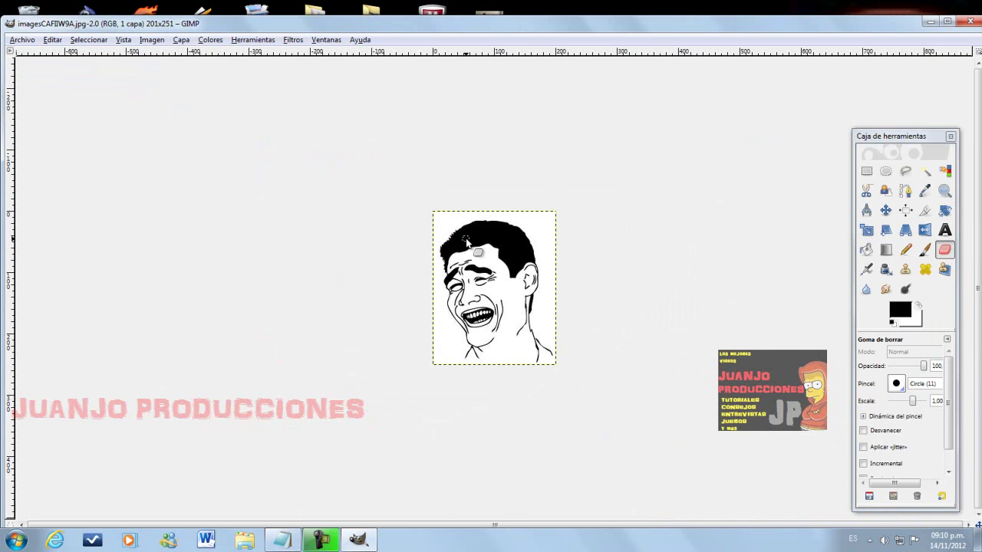
{"action": "left_click", "coordinate": [181, 40]}
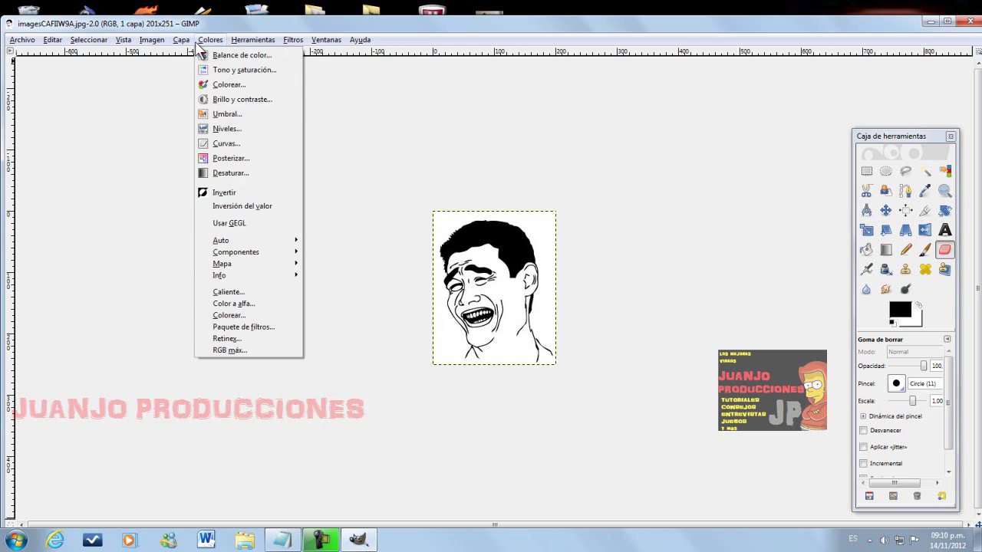
Step: Add the note line 'ahora pongan mucho cuidado a lo que voy a hacer', then minimize Notepad
{"action": "left_click", "coordinate": [292, 539]}
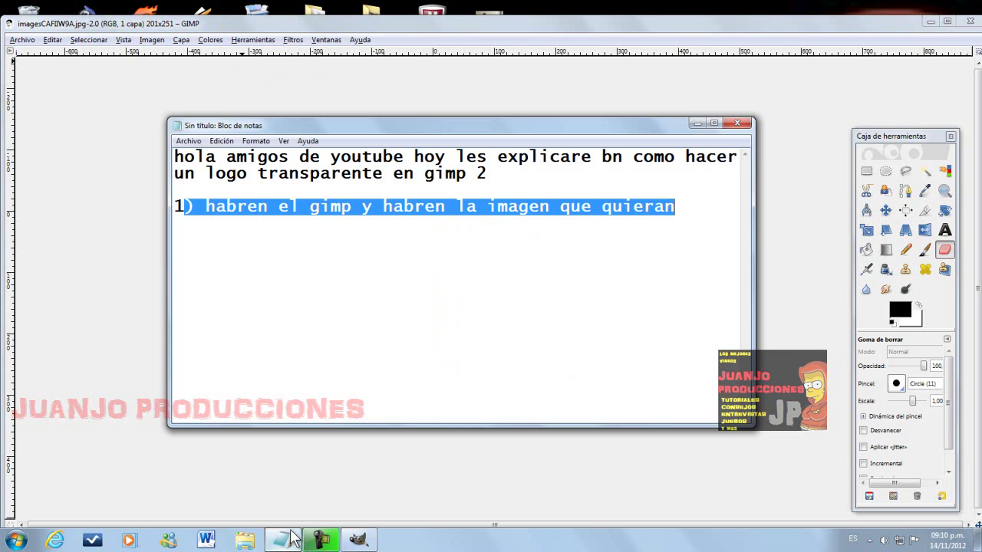
{"action": "left_click", "coordinate": [690, 260]}
{"action": "type", "text": "ahora pongan mucho cu"}
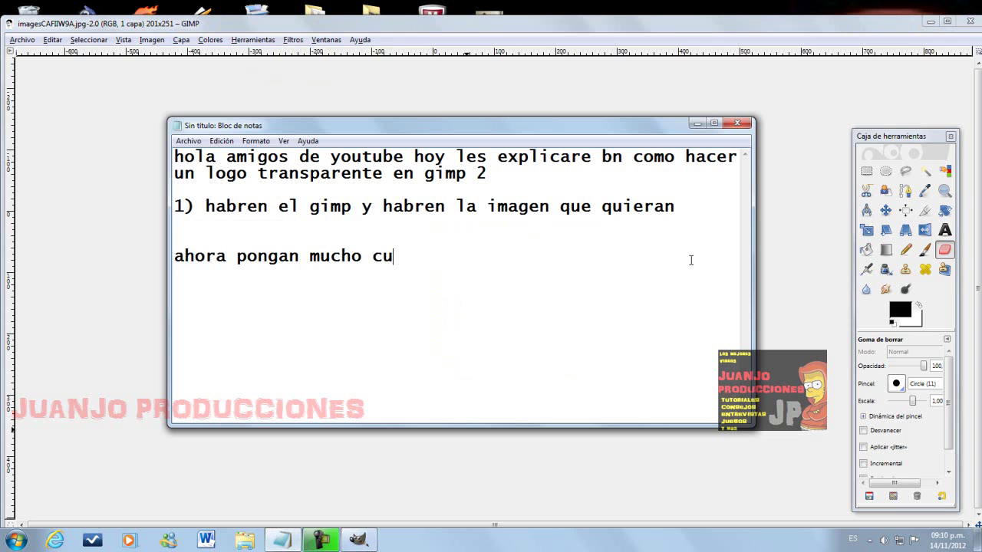
{"action": "type", "text": "idado a lo que voy a hacer"}
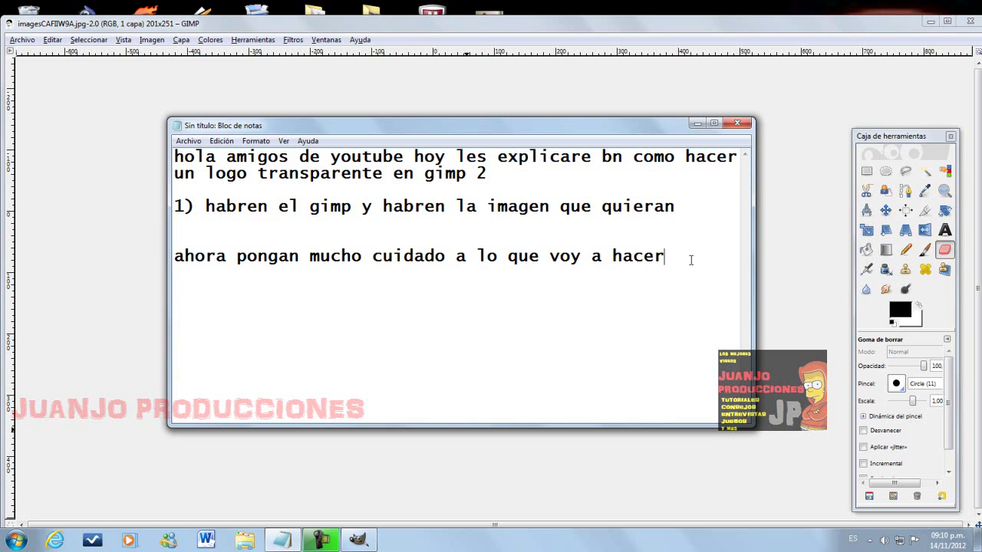
{"action": "left_click", "coordinate": [696, 123]}
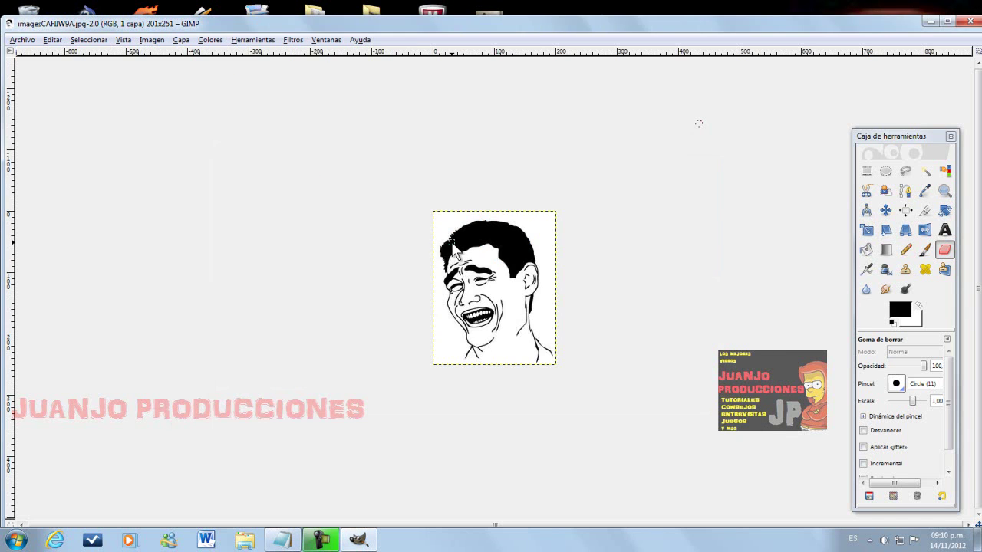
Step: Activate Fuzzy Select and add an alpha channel via Capa > Transparencia > Añadir canal alfa
{"action": "left_click", "coordinate": [925, 172]}
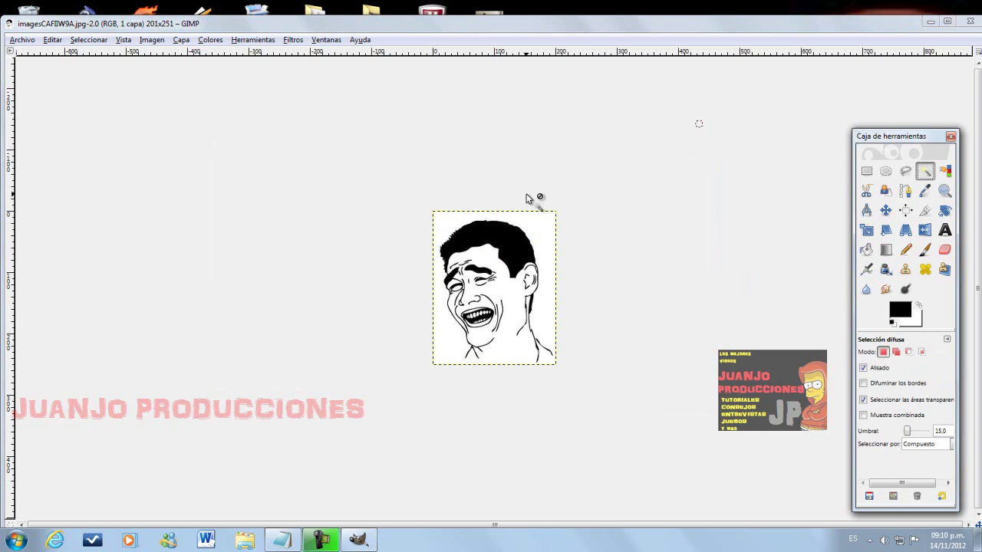
{"action": "left_click", "coordinate": [467, 241]}
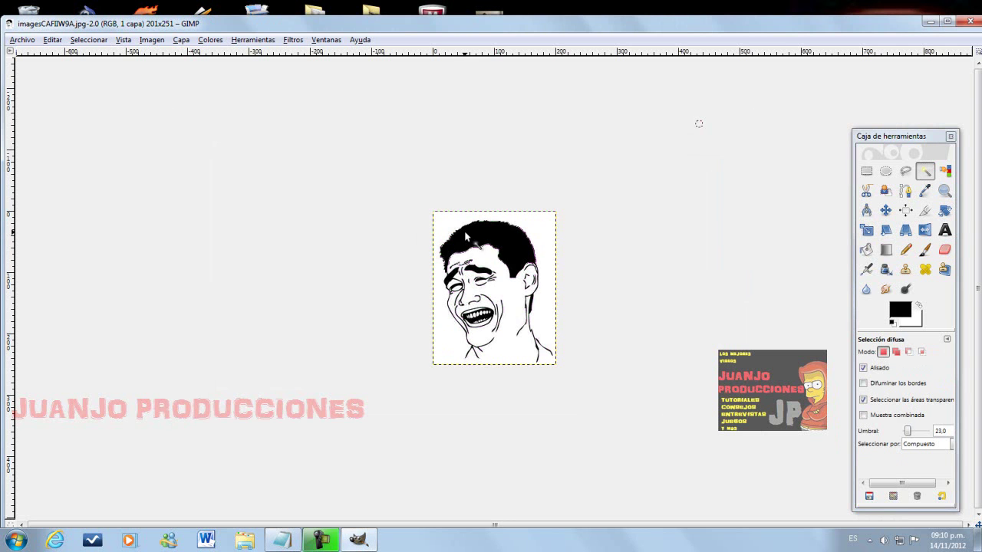
{"action": "left_click", "coordinate": [613, 356]}
{"action": "left_click", "coordinate": [152, 40]}
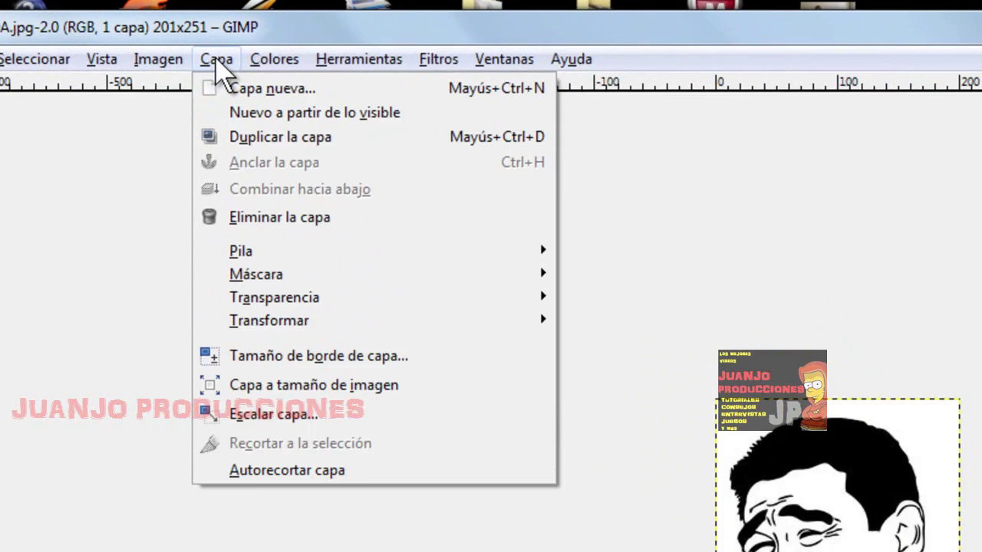
{"action": "mouse_move", "coordinate": [153, 222]}
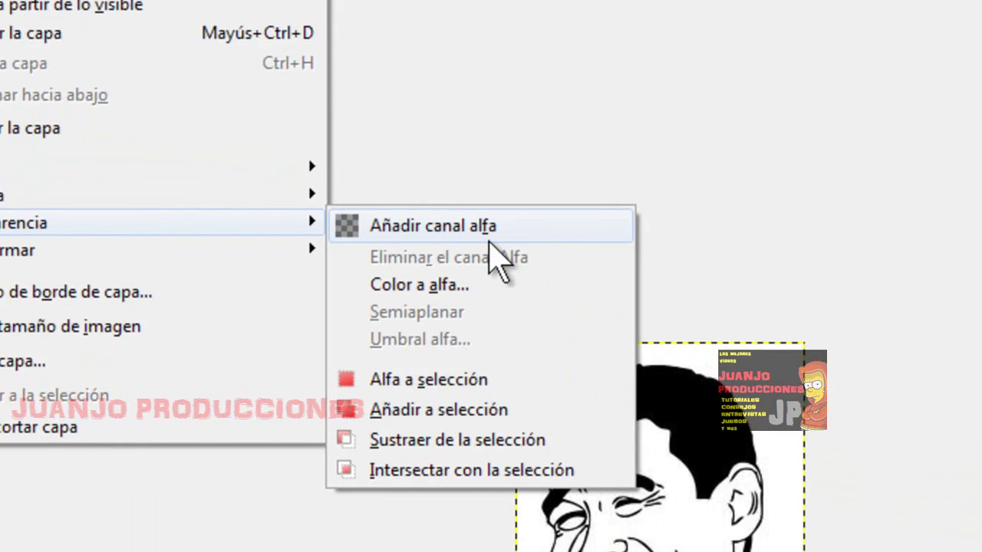
{"action": "left_click", "coordinate": [500, 255]}
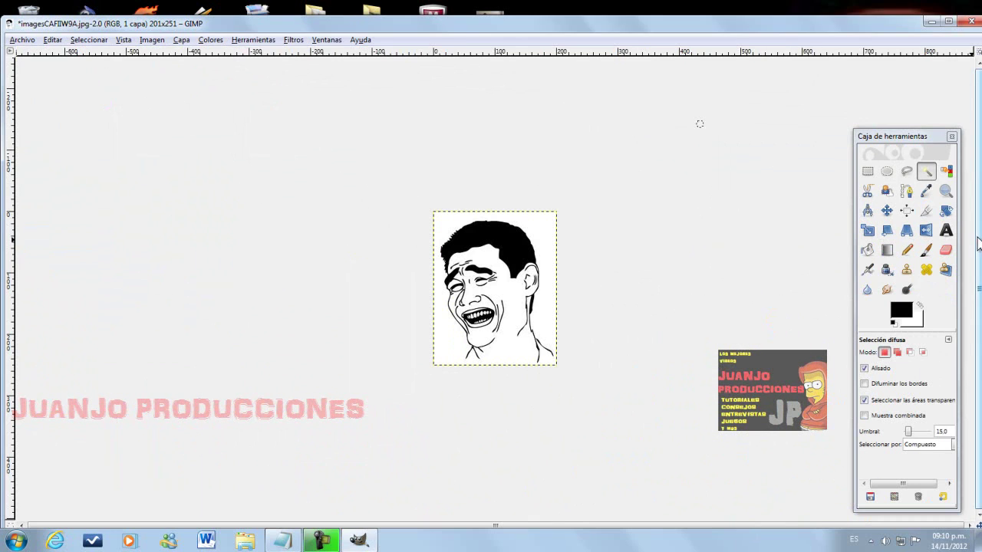
Step: Fuzzy-select the white area around the face, then open and dismiss the canvas context menu
{"action": "left_click", "coordinate": [926, 172]}
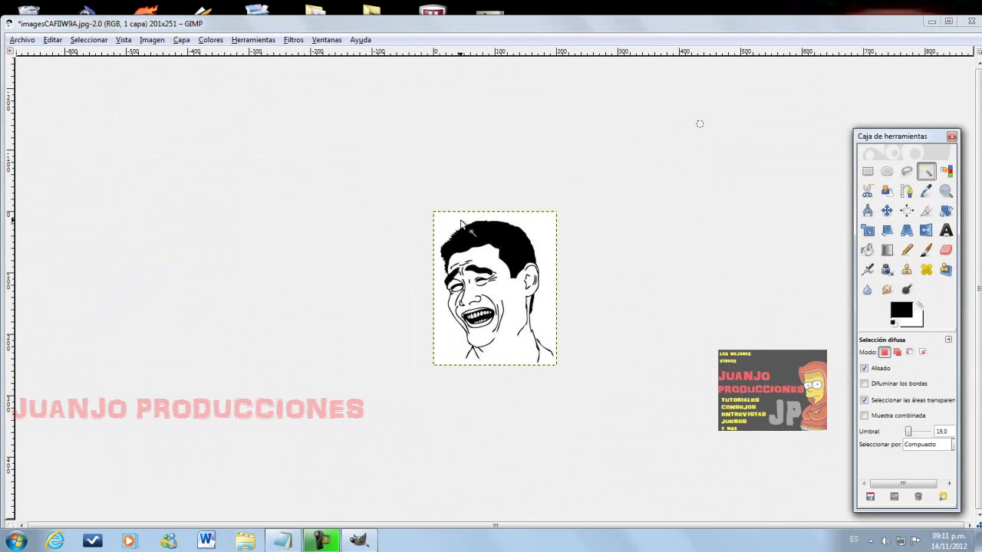
{"action": "left_click", "coordinate": [475, 246]}
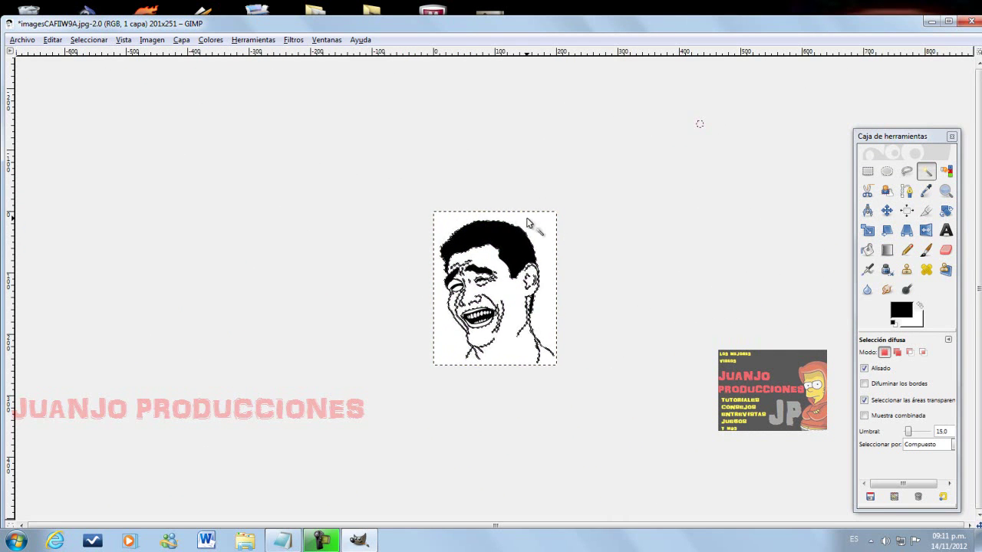
{"action": "right_click", "coordinate": [535, 221]}
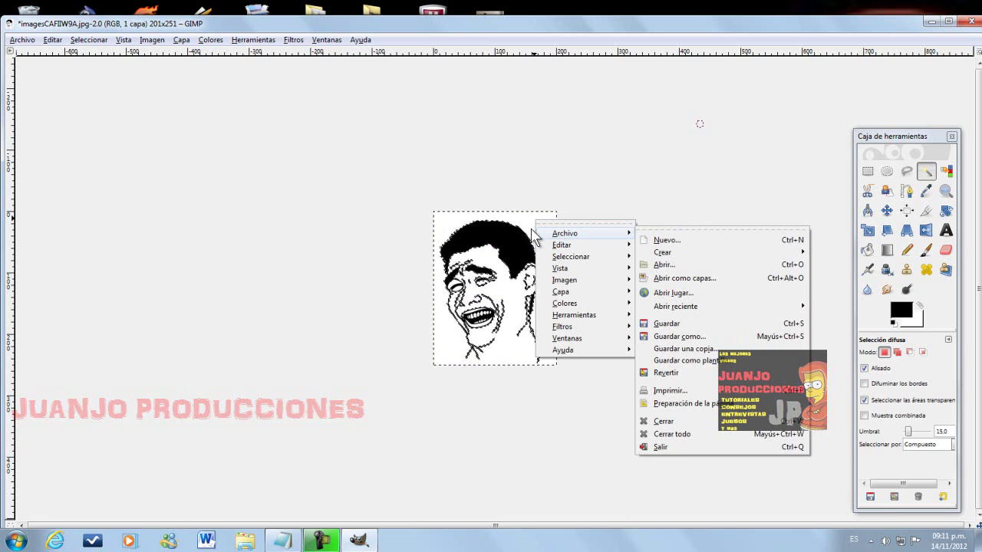
{"action": "left_click", "coordinate": [528, 225]}
{"action": "right_click", "coordinate": [528, 223]}
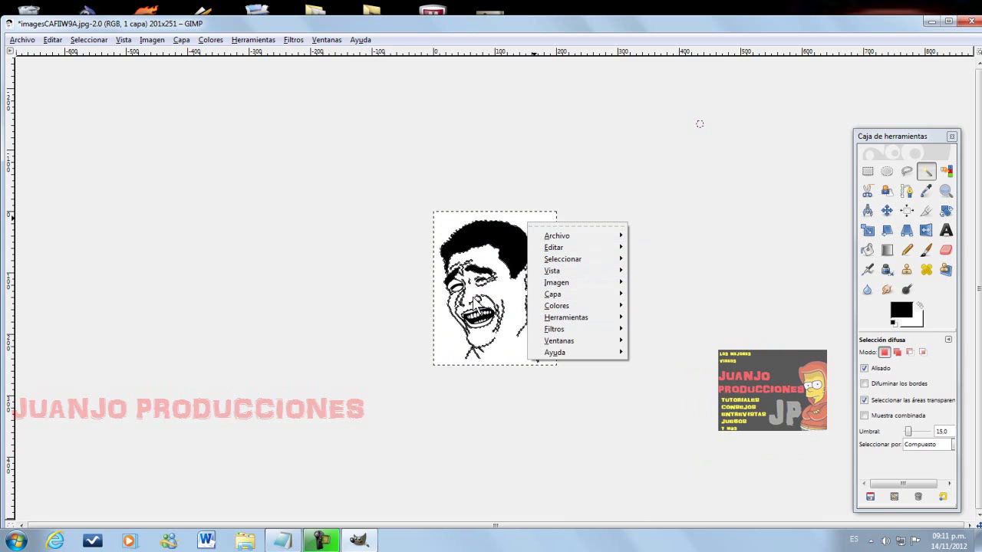
{"action": "left_click", "coordinate": [443, 316]}
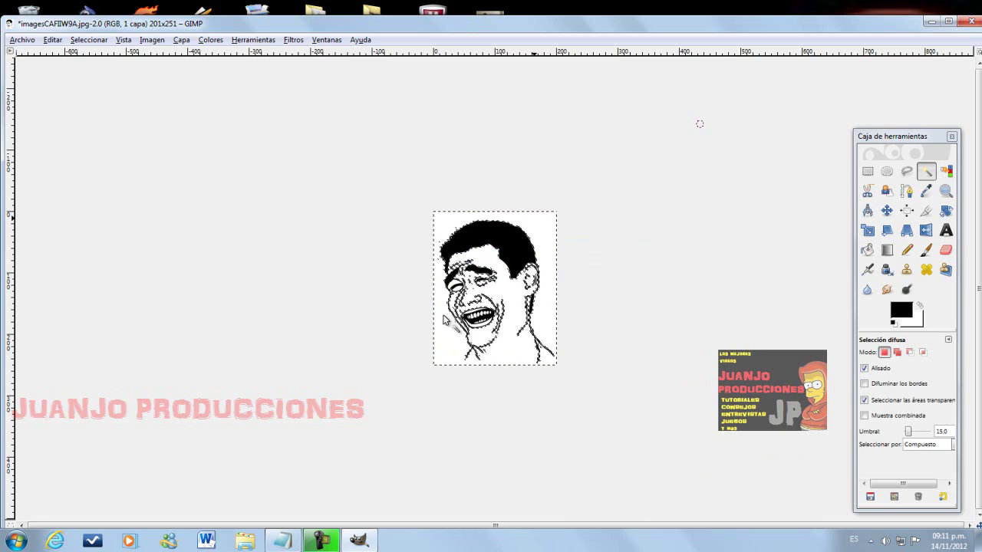
{"action": "right_click", "coordinate": [444, 317]}
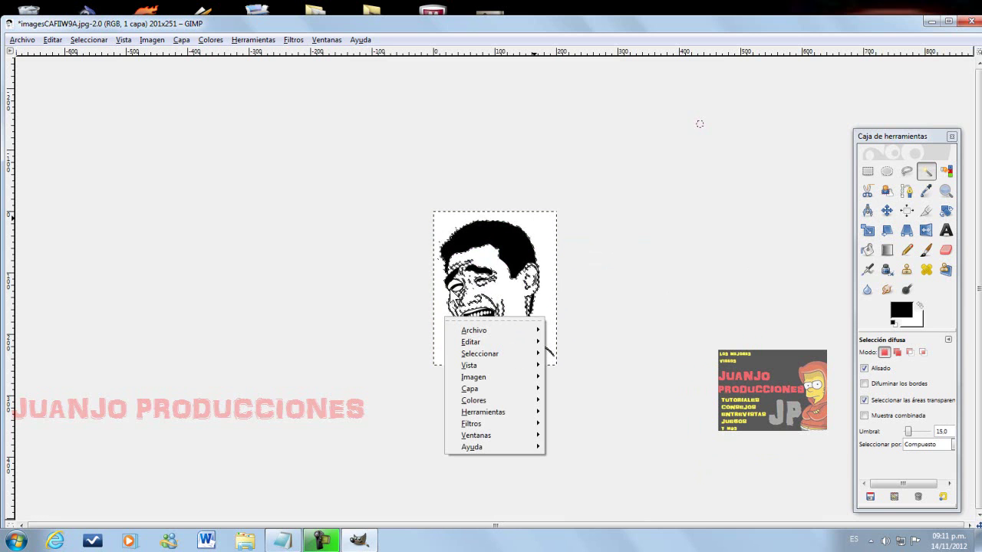
{"action": "left_click", "coordinate": [460, 230]}
{"action": "right_click", "coordinate": [463, 233]}
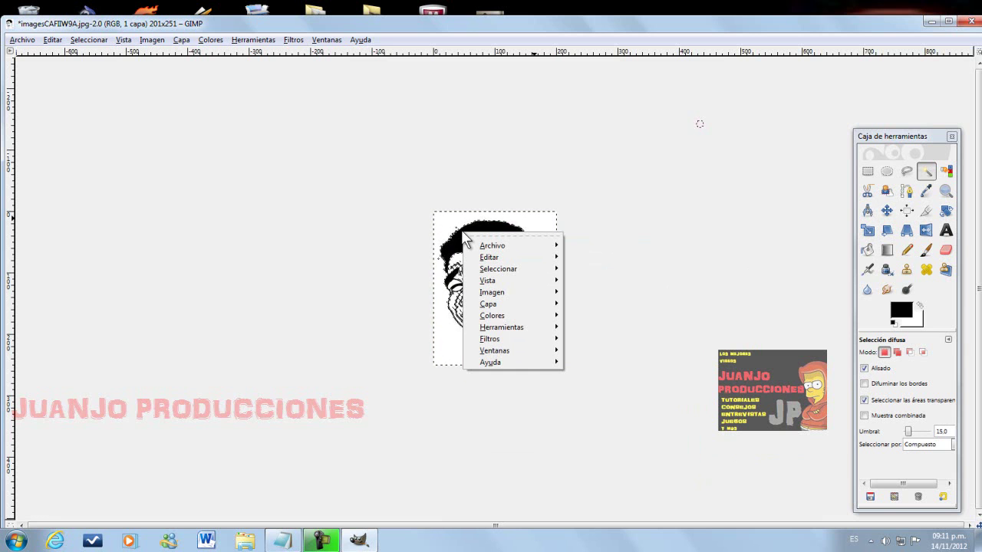
{"action": "mouse_move", "coordinate": [490, 246]}
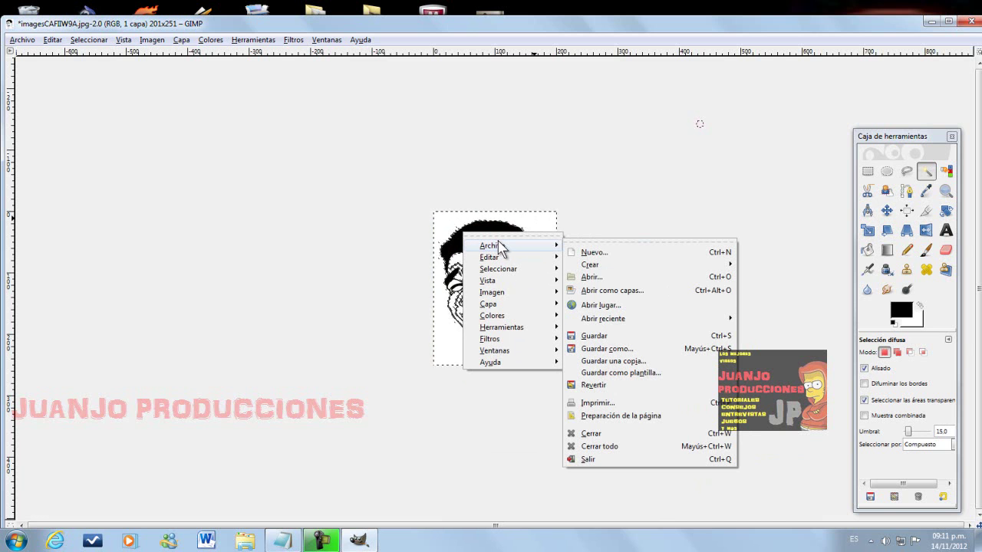
{"action": "left_click", "coordinate": [583, 211]}
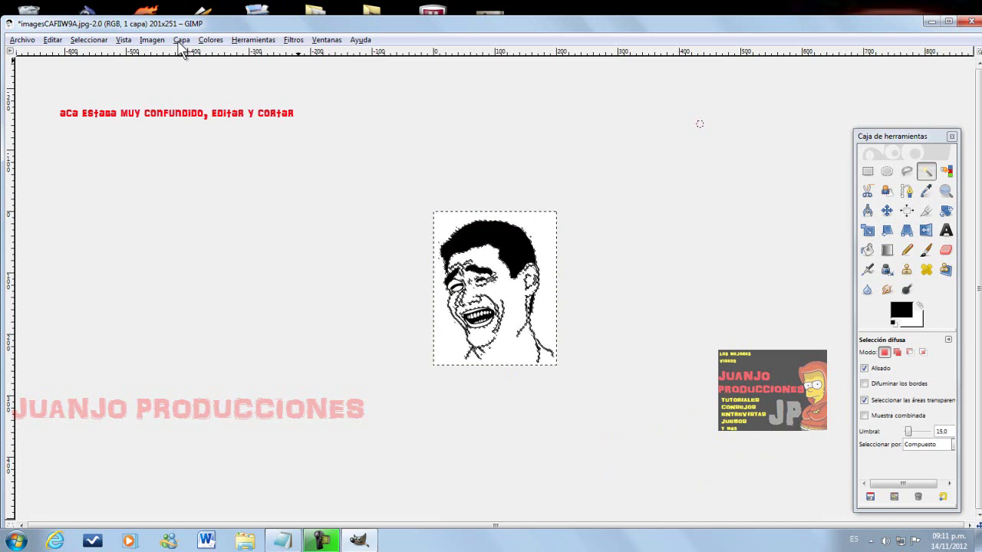
Step: Cut the fuzzy-selected white background with Editar > Cortar, leaving only the black line art
{"action": "left_click", "coordinate": [52, 40]}
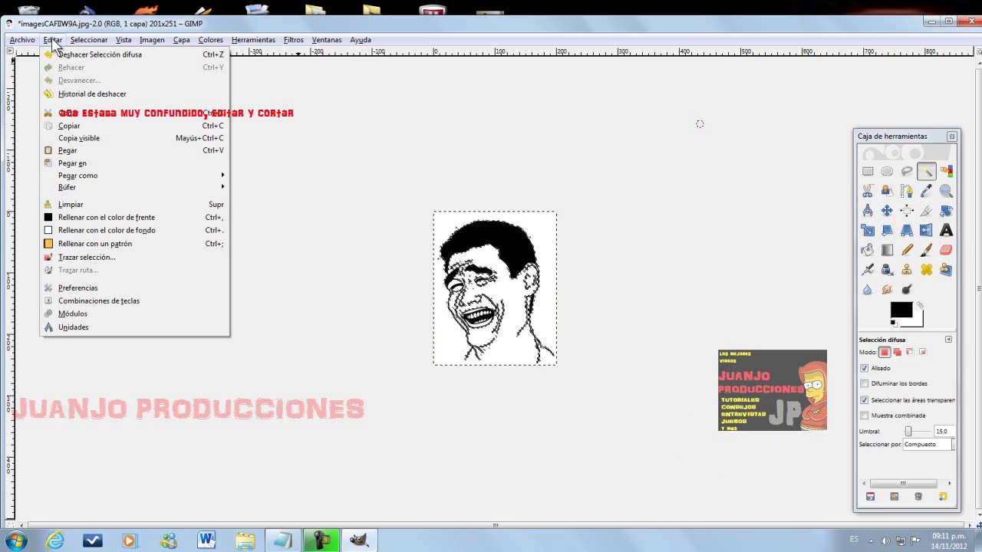
{"action": "left_click", "coordinate": [77, 115]}
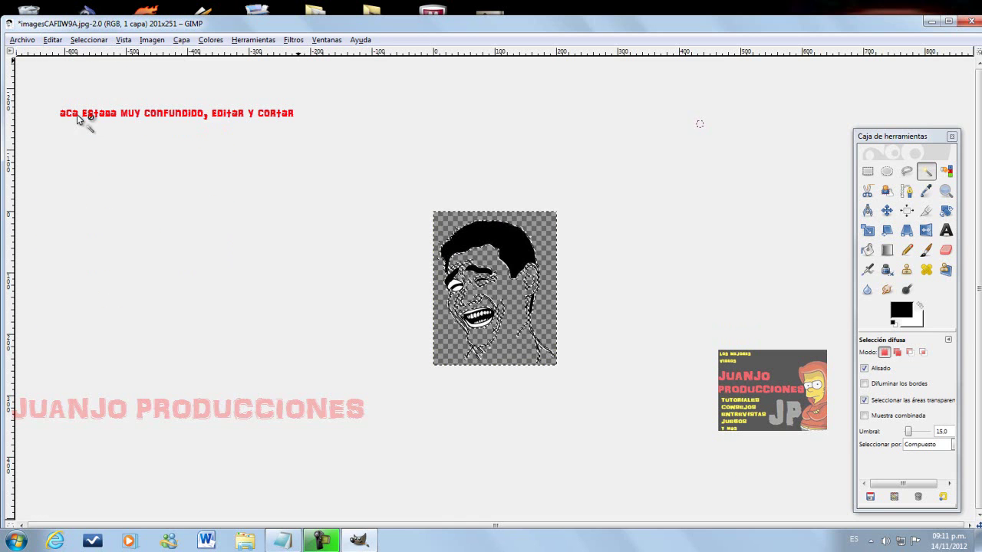
{"action": "left_click", "coordinate": [52, 40]}
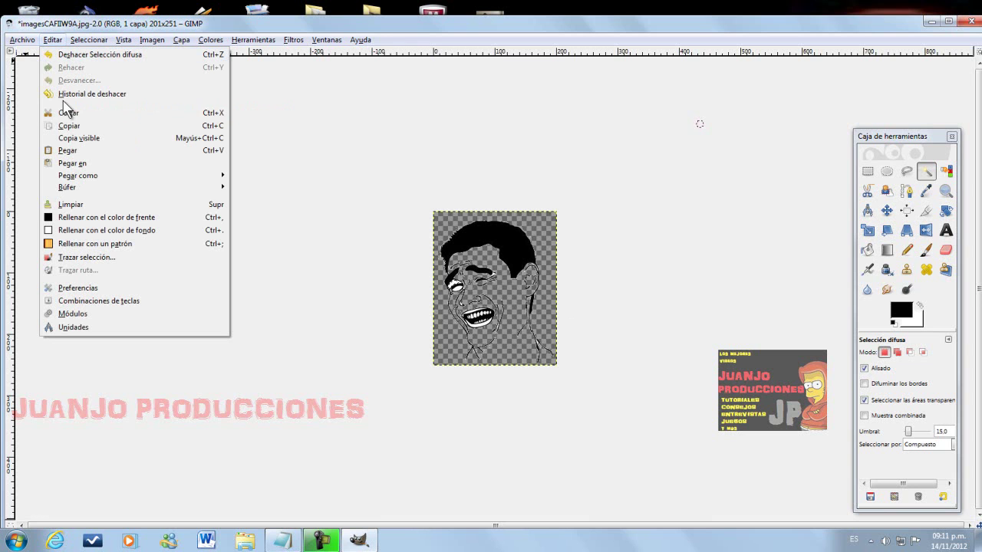
{"action": "left_click", "coordinate": [81, 115]}
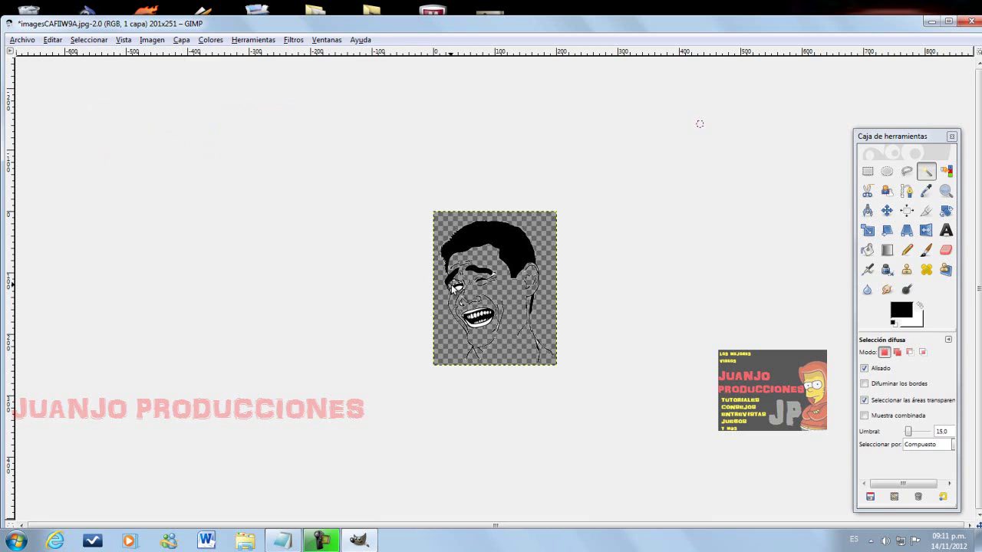
{"action": "left_click", "coordinate": [57, 41]}
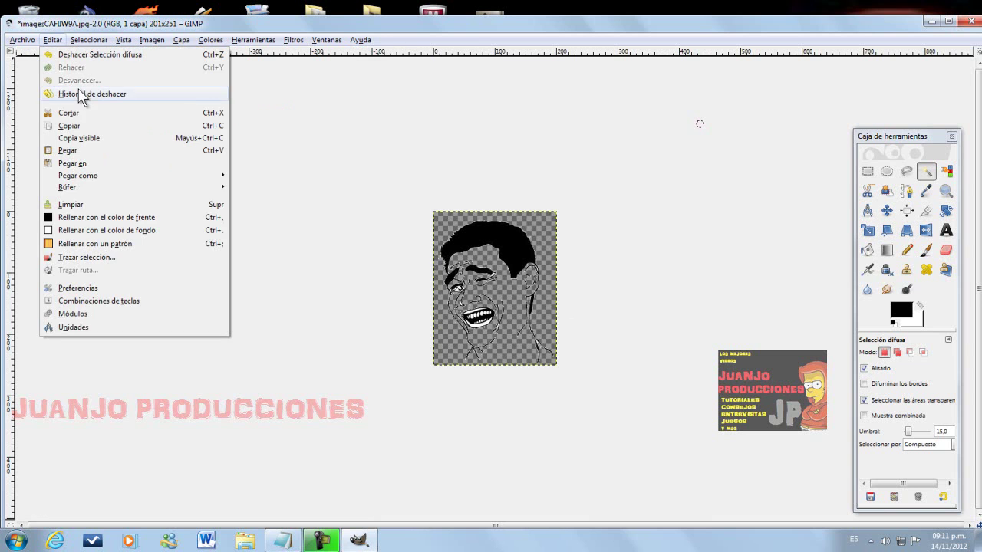
{"action": "left_click", "coordinate": [84, 125]}
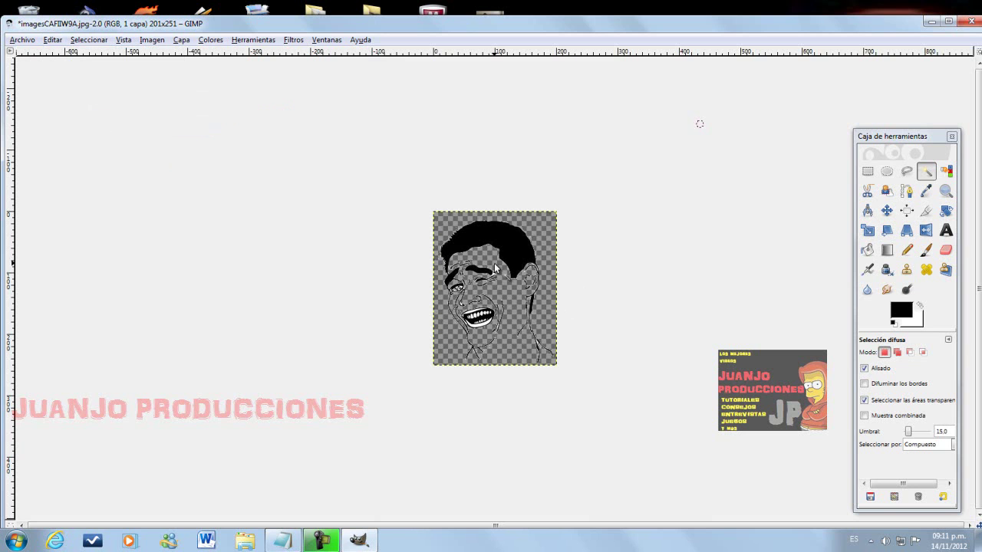
{"action": "left_click", "coordinate": [55, 40]}
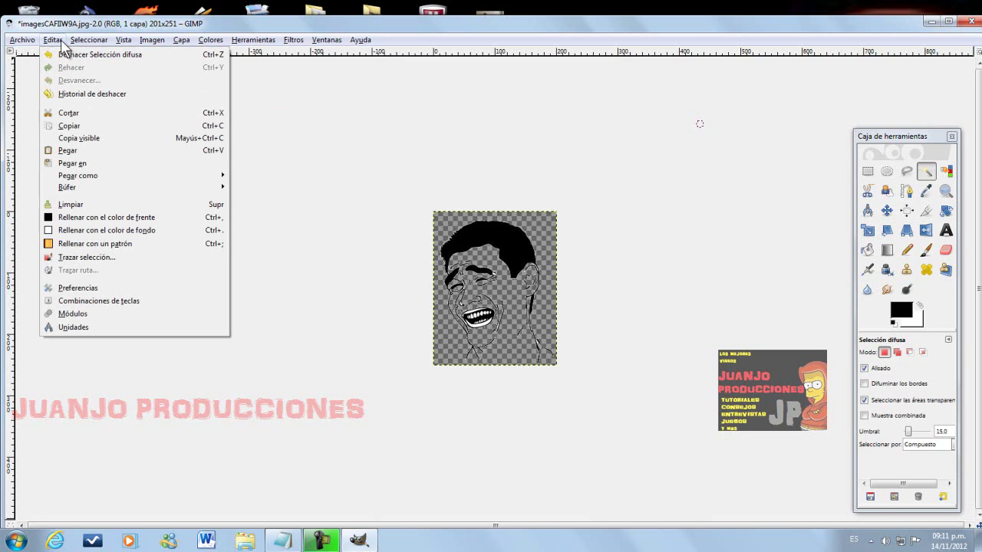
{"action": "left_click", "coordinate": [87, 125]}
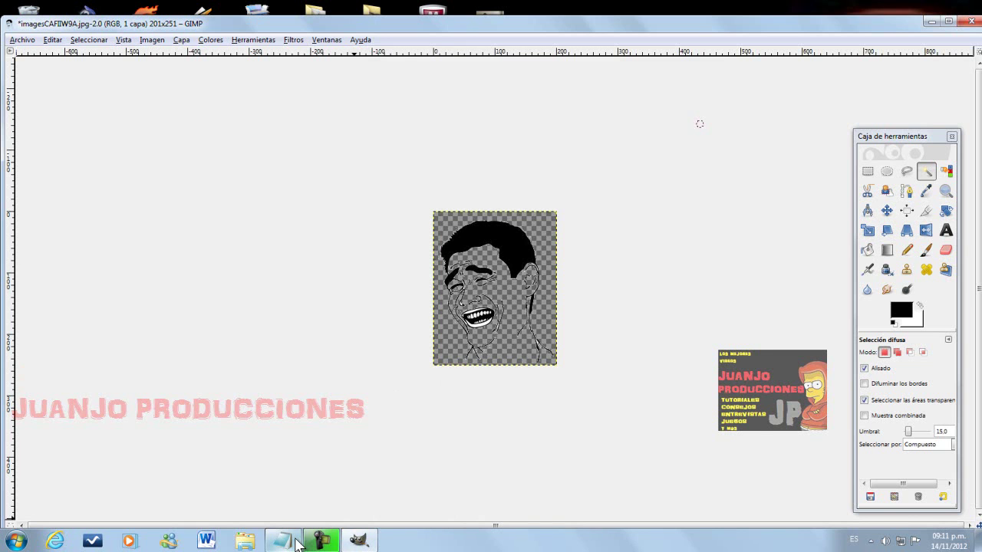
{"action": "left_click", "coordinate": [297, 540]}
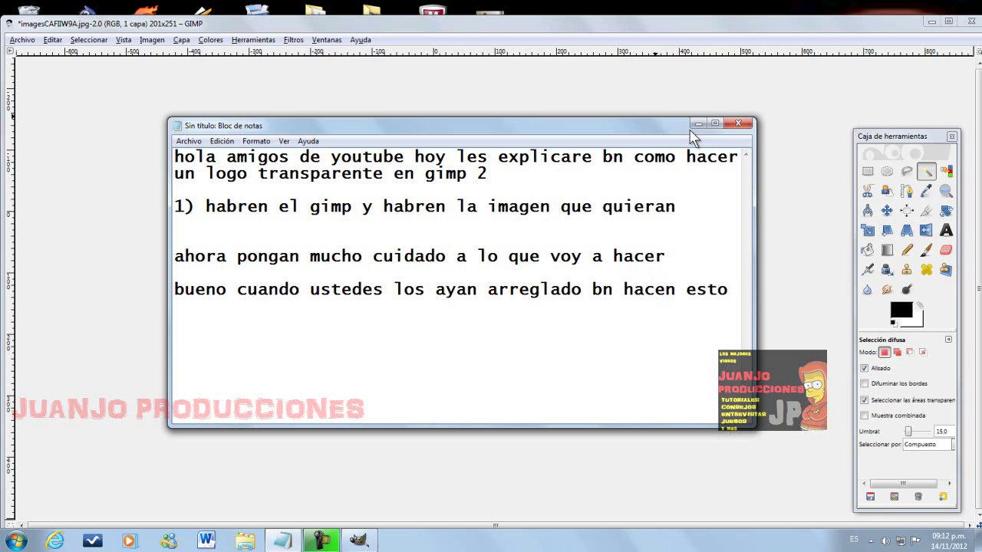
{"action": "left_click", "coordinate": [698, 124]}
{"action": "left_click", "coordinate": [33, 43]}
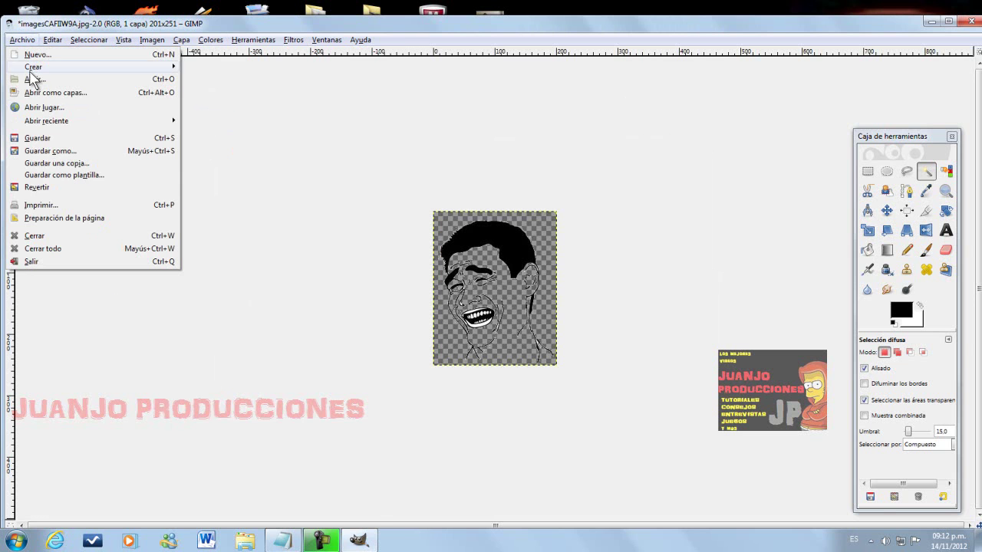
Step: Save the image as imagesCAFIIW9A.gif in IMAGENES and confirm the GIF export
{"action": "left_click", "coordinate": [58, 152]}
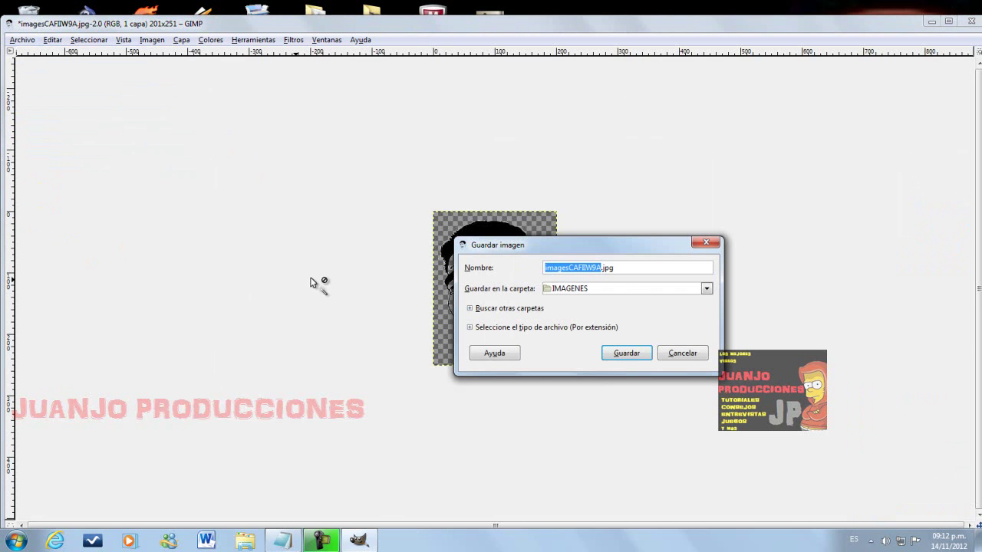
{"action": "left_click", "coordinate": [622, 269]}
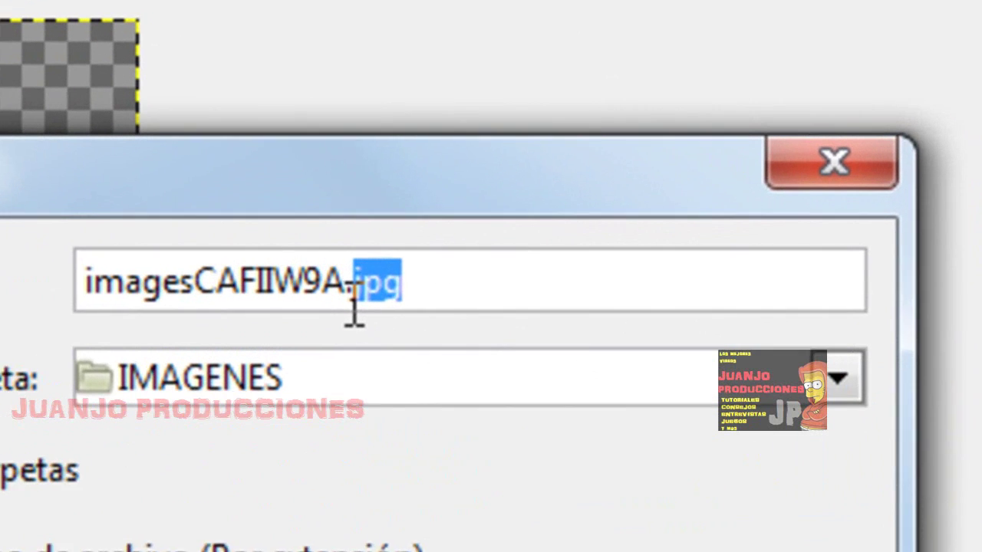
{"action": "type", "text": "gi"}
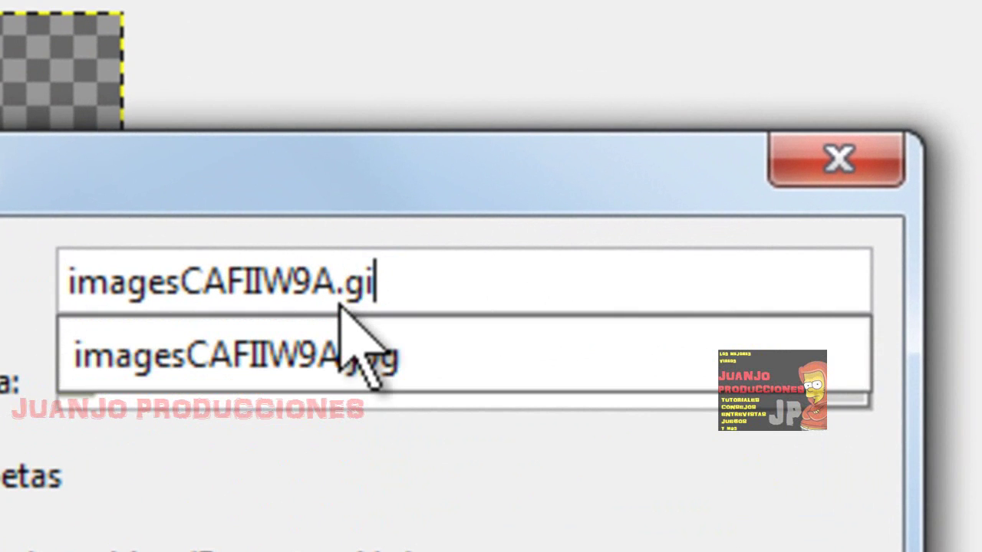
{"action": "type", "text": "f"}
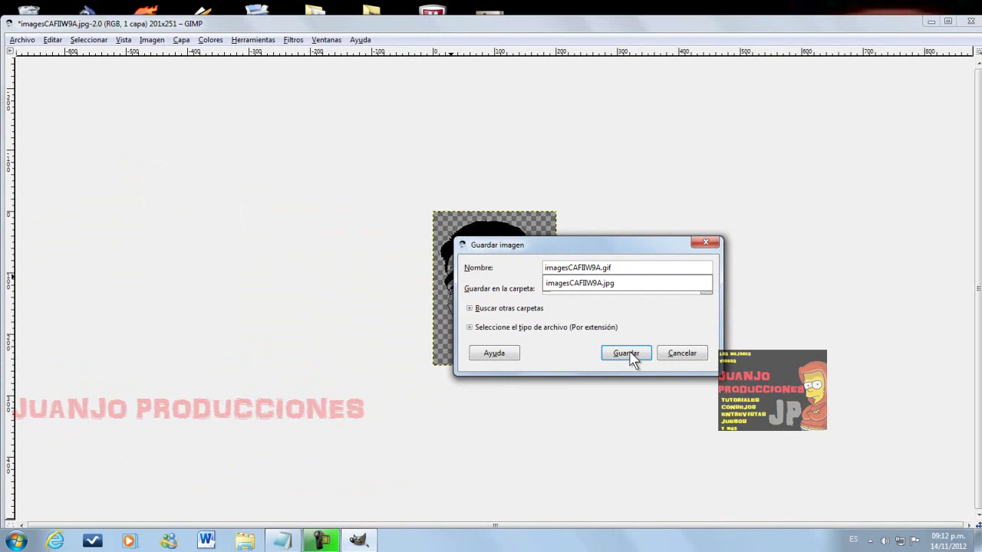
{"action": "left_click", "coordinate": [629, 359]}
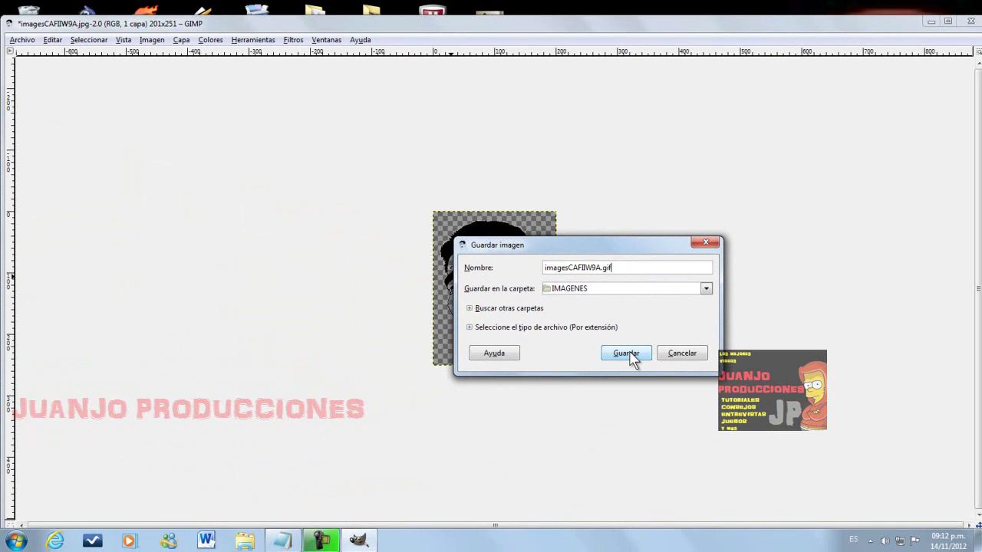
{"action": "left_click", "coordinate": [623, 360]}
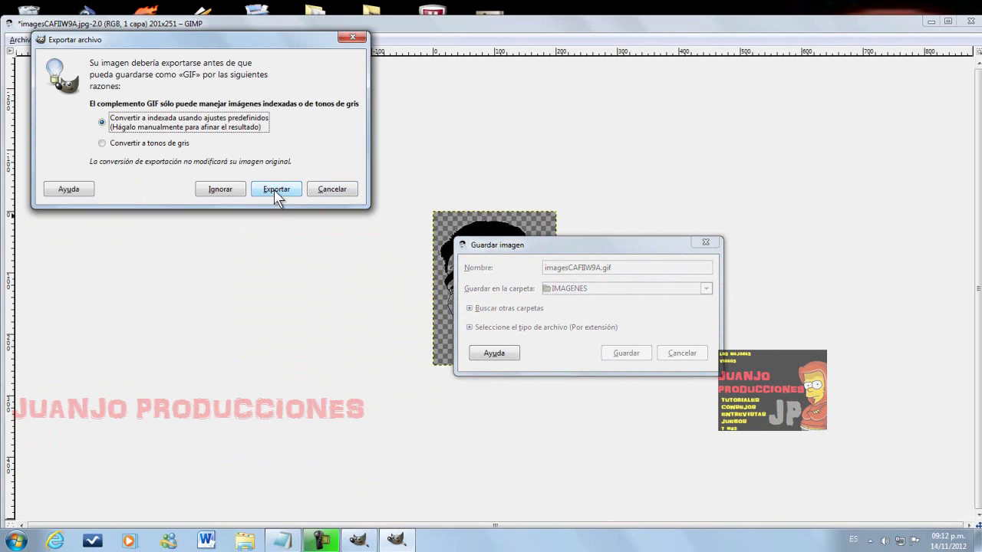
{"action": "left_click", "coordinate": [275, 192]}
Step: Finish the GIF export, close GIMP, and add 'veran que quedo transparente' to the notes
{"action": "left_click", "coordinate": [301, 264]}
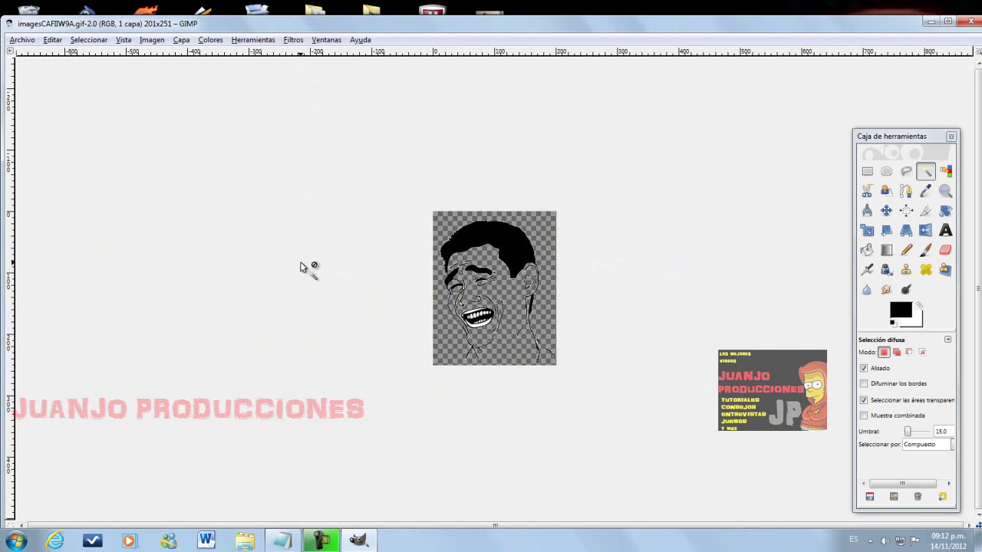
{"action": "left_click", "coordinate": [967, 22]}
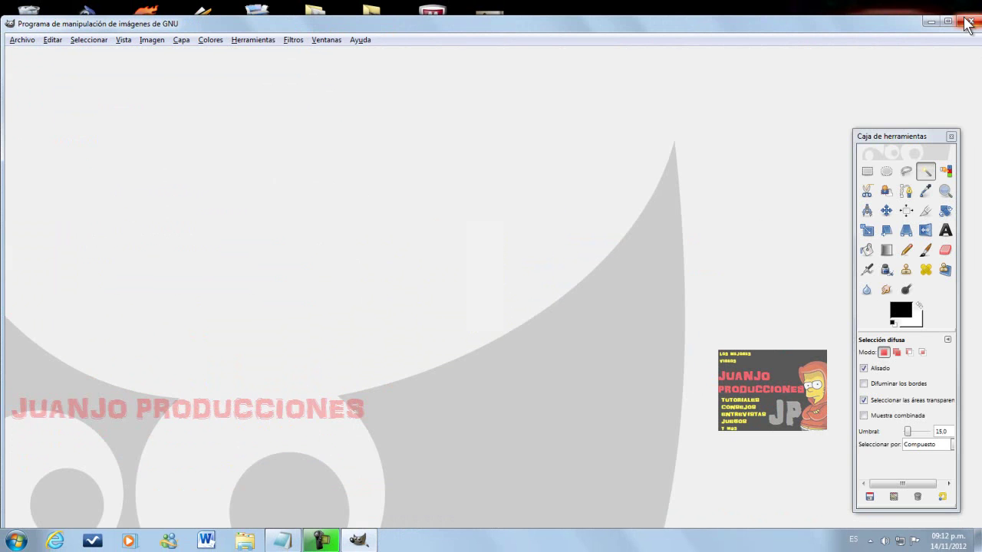
{"action": "left_click", "coordinate": [968, 22]}
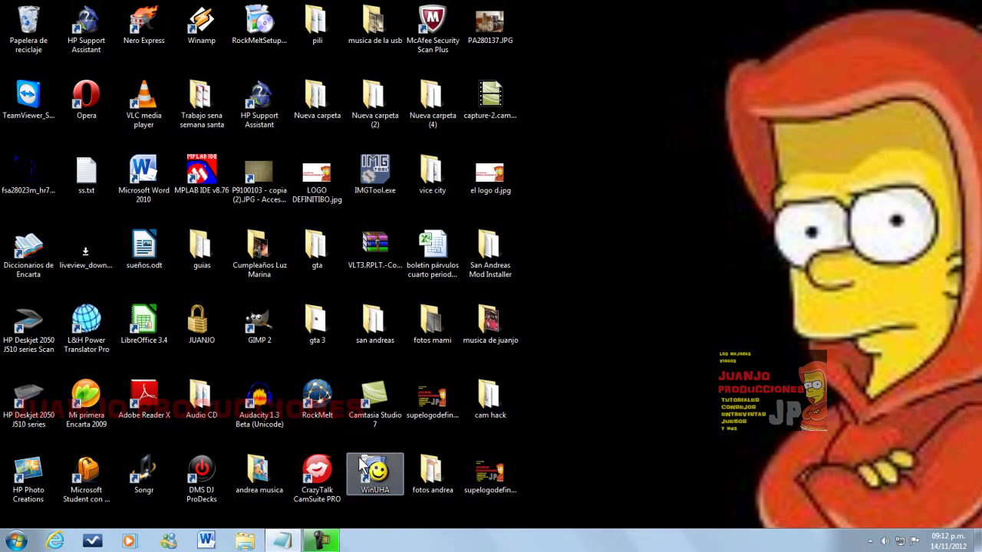
{"action": "left_click", "coordinate": [290, 545]}
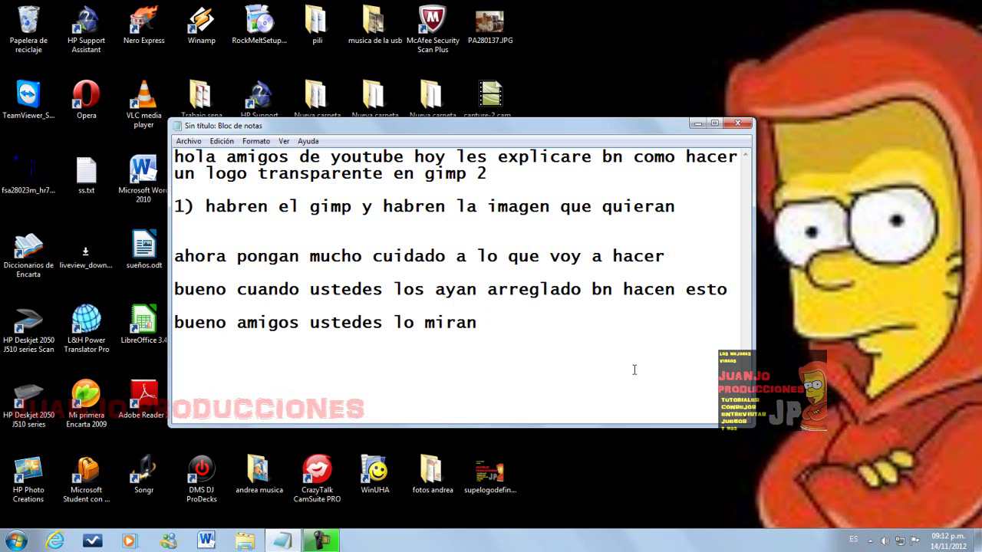
{"action": "type", "text": " y veran que quedo"}
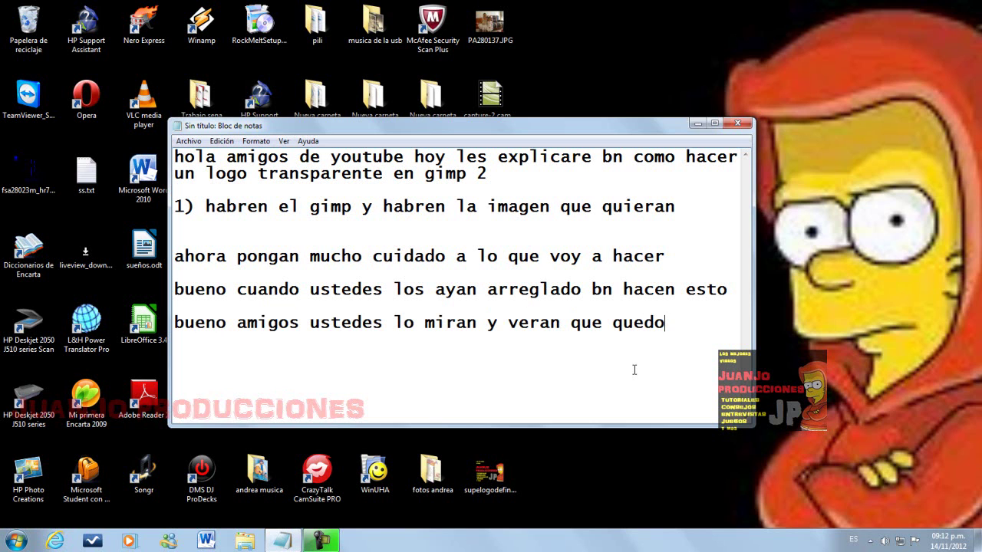
{"action": "type", "text": " tran"}
{"action": "type", "text": "spare"}
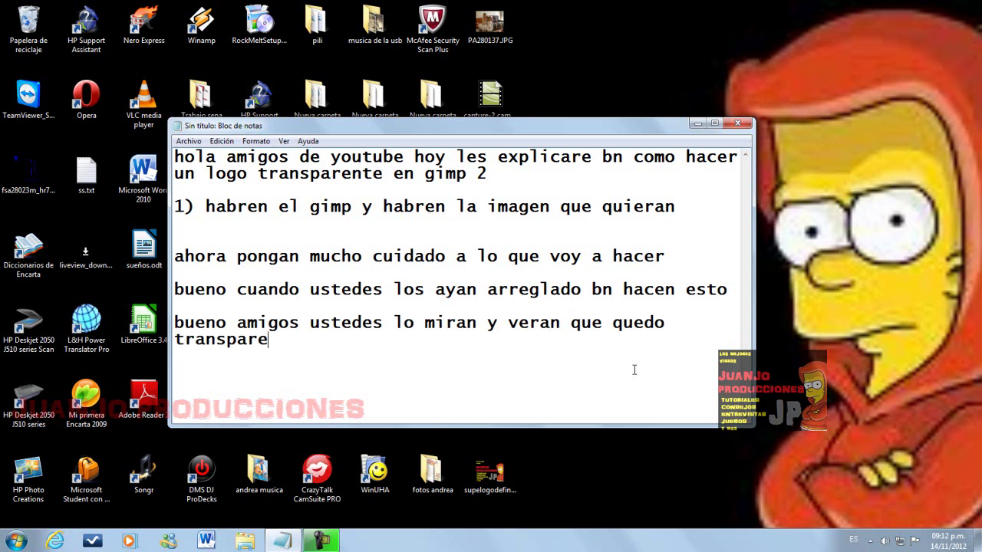
{"action": "type", "text": "nte"}
Step: Minimize the notes, search 'gi' in the Start menu, then dismiss it back to the desktop
{"action": "left_click", "coordinate": [695, 122]}
{"action": "left_click", "coordinate": [15, 540]}
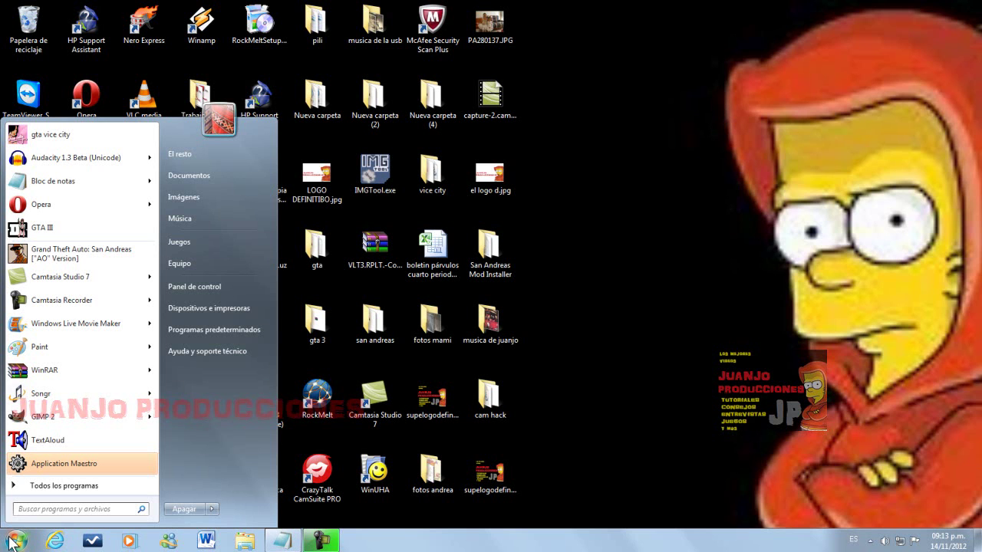
{"action": "type", "text": "gi"}
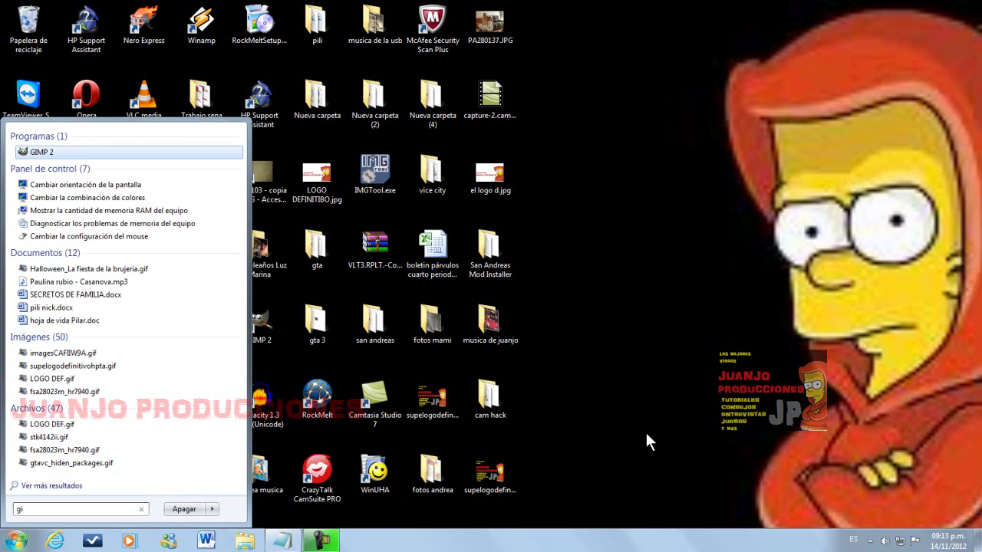
{"action": "left_click", "coordinate": [675, 353]}
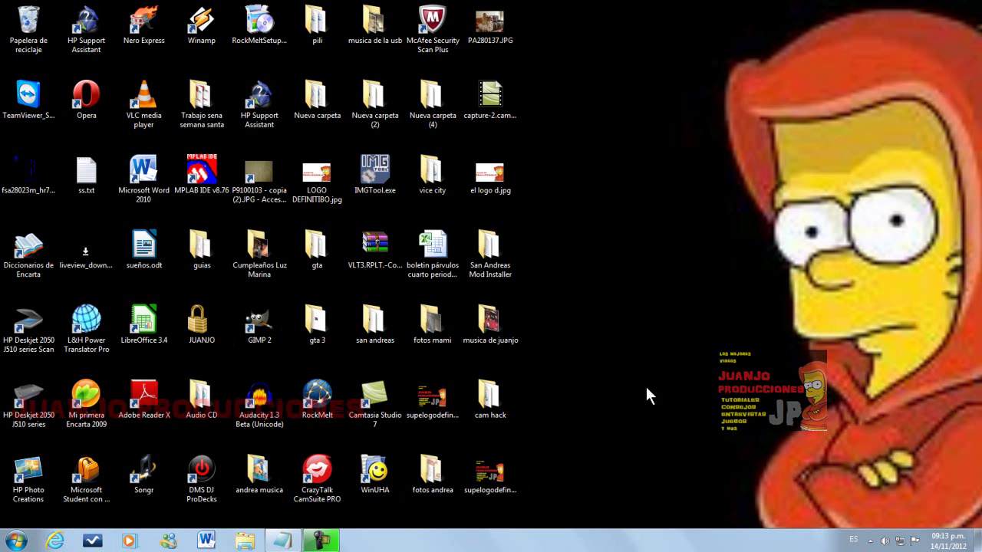